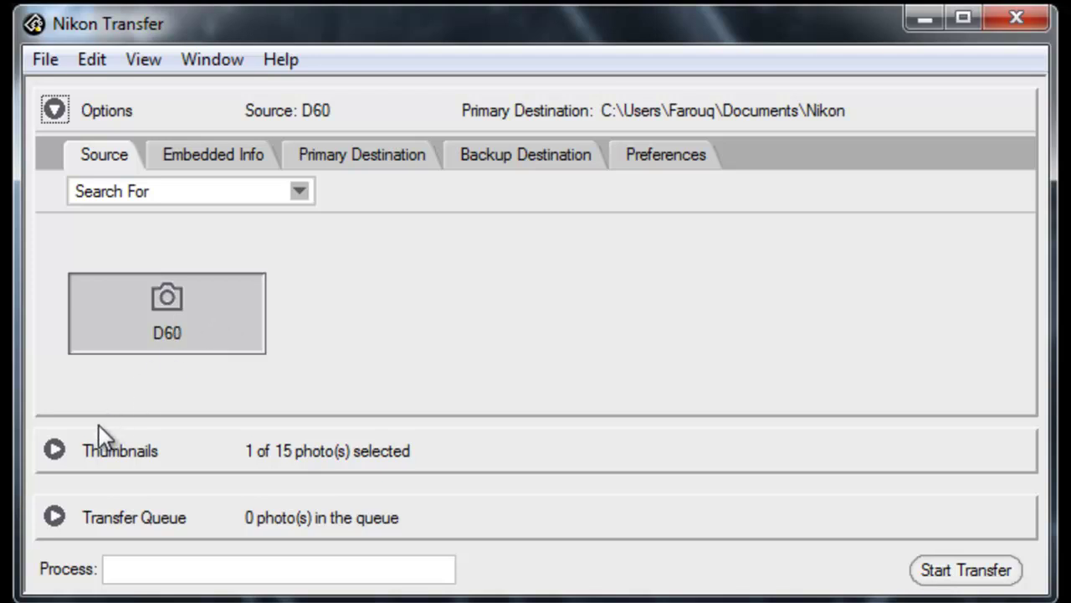
Step: Select all 15 camera photos for transfer and bring up the Embedded Info options
click(54, 450)
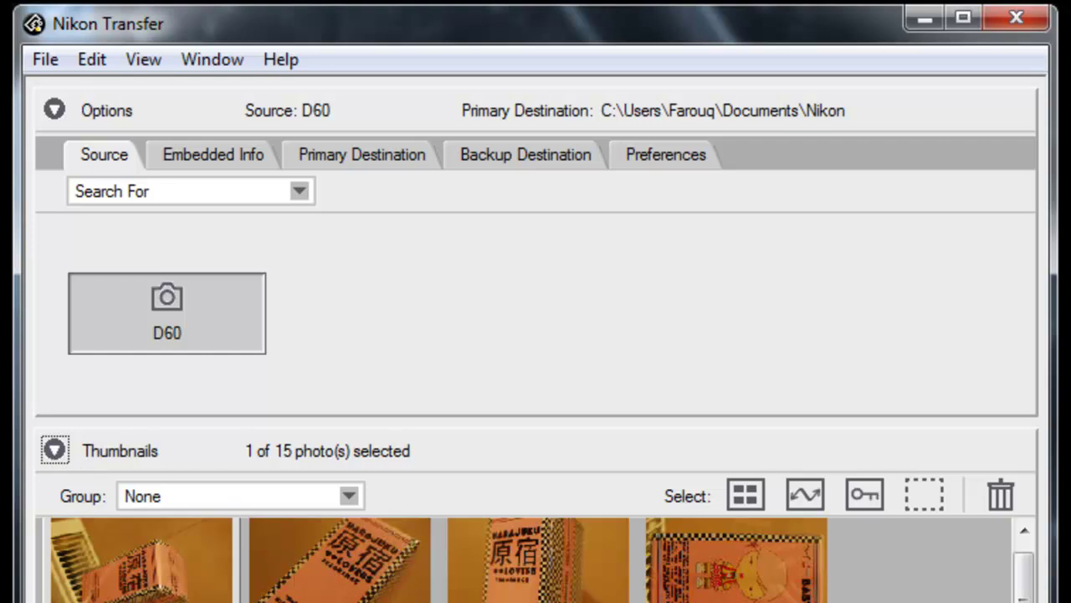
click(340, 560)
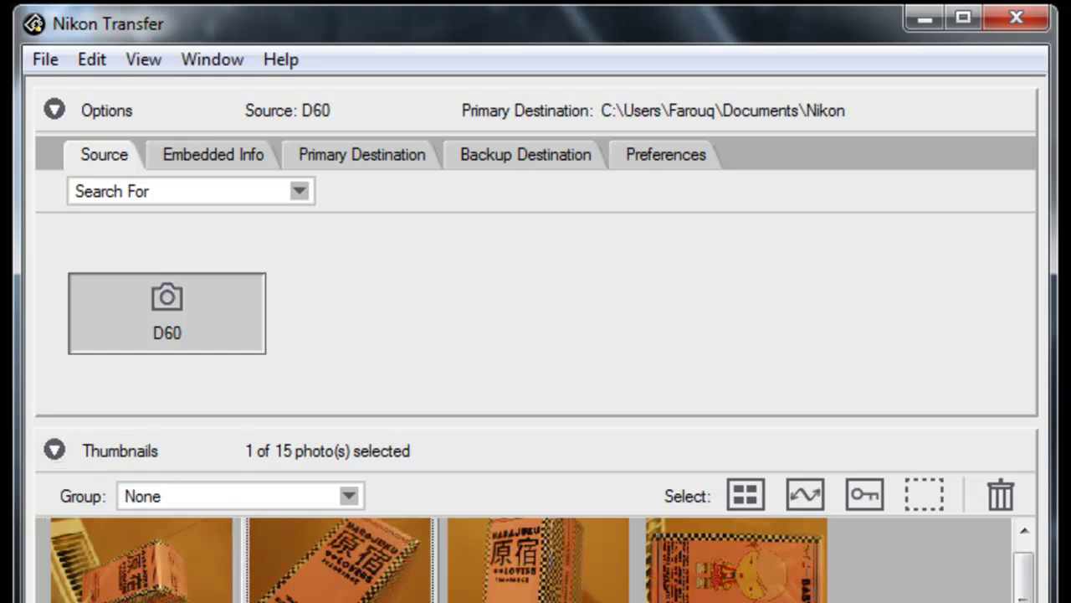
click(736, 561)
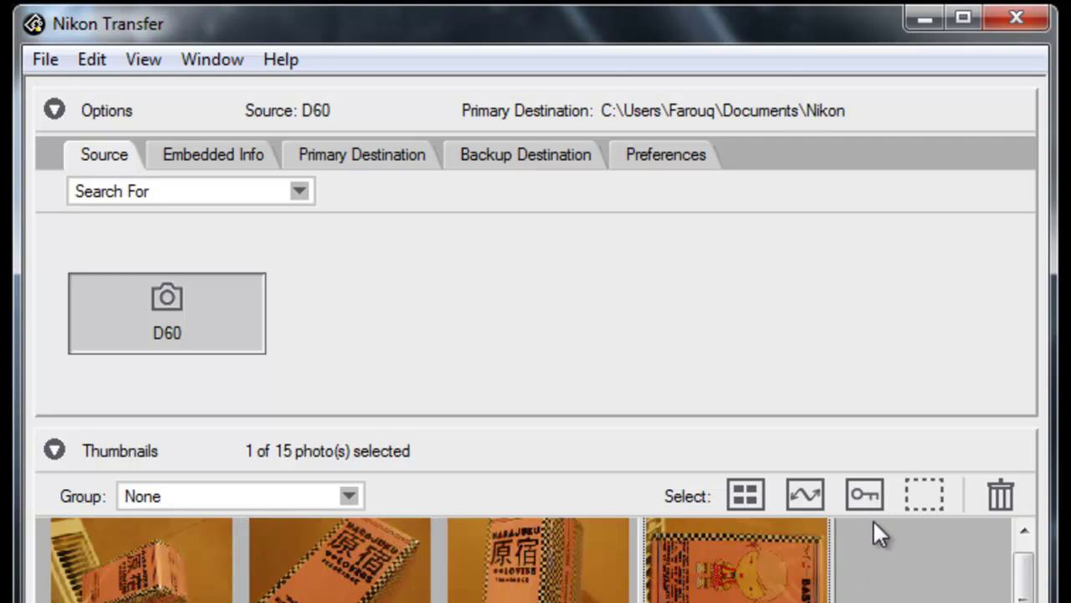
click(752, 490)
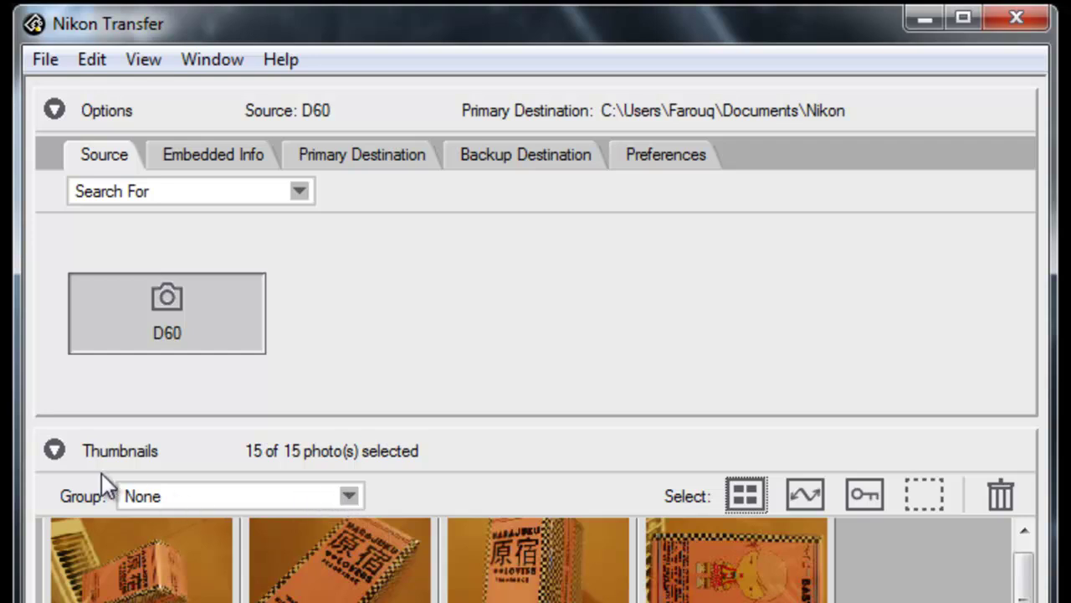
click(54, 450)
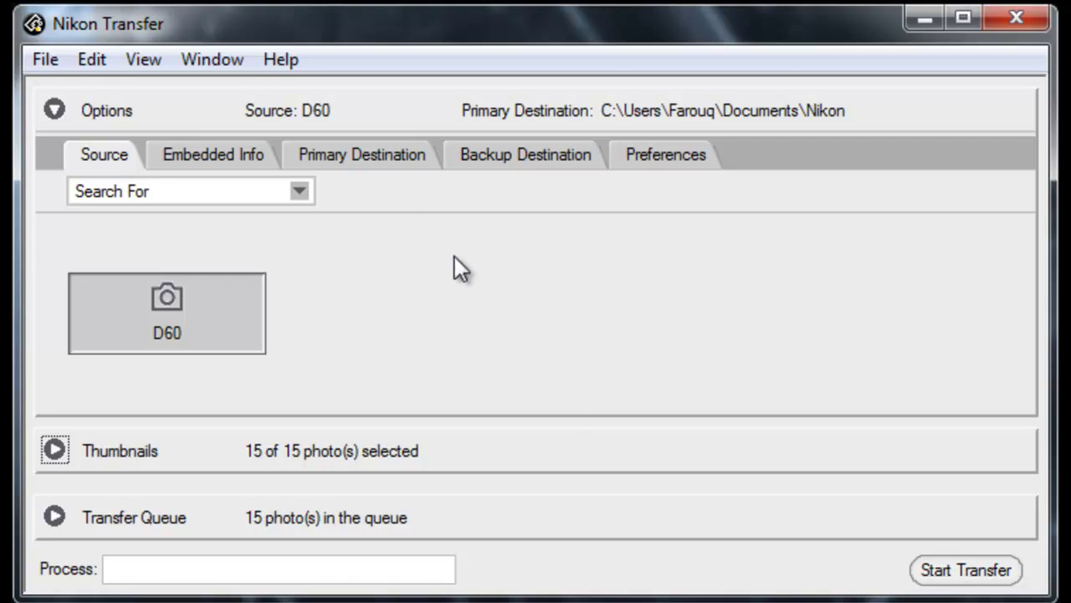
click(251, 157)
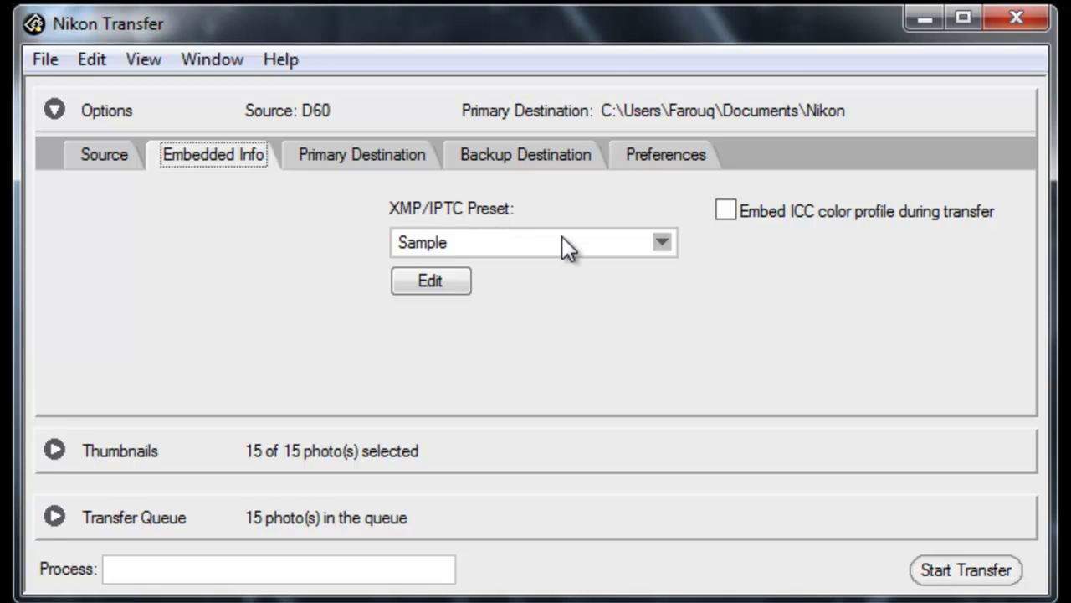
Step: Switch the XMP/IPTC preset from Sample to Copyright Only and open it in the preset editor
click(661, 244)
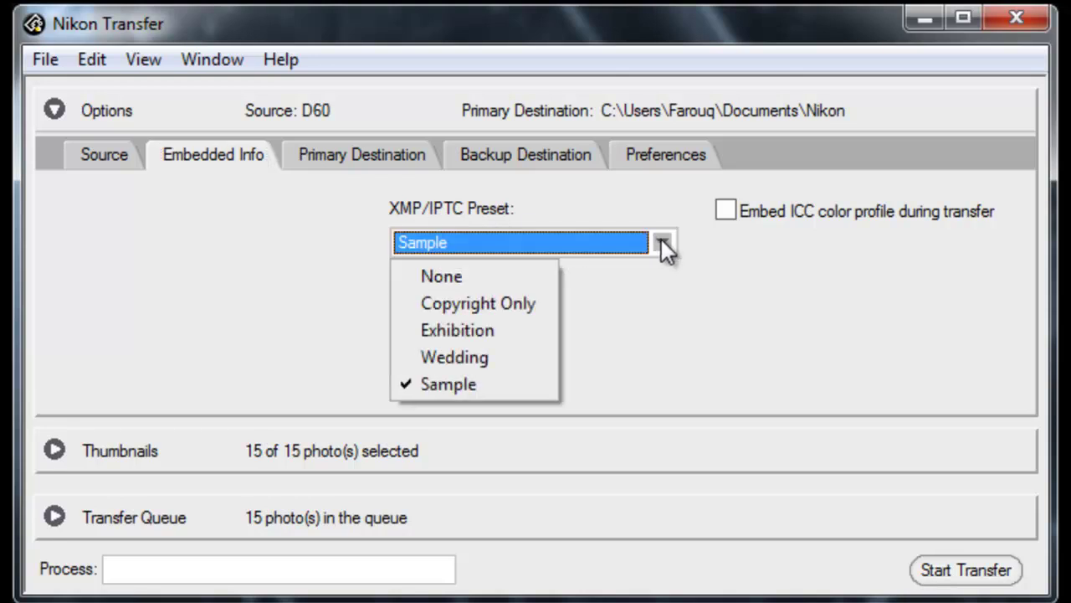
click(542, 295)
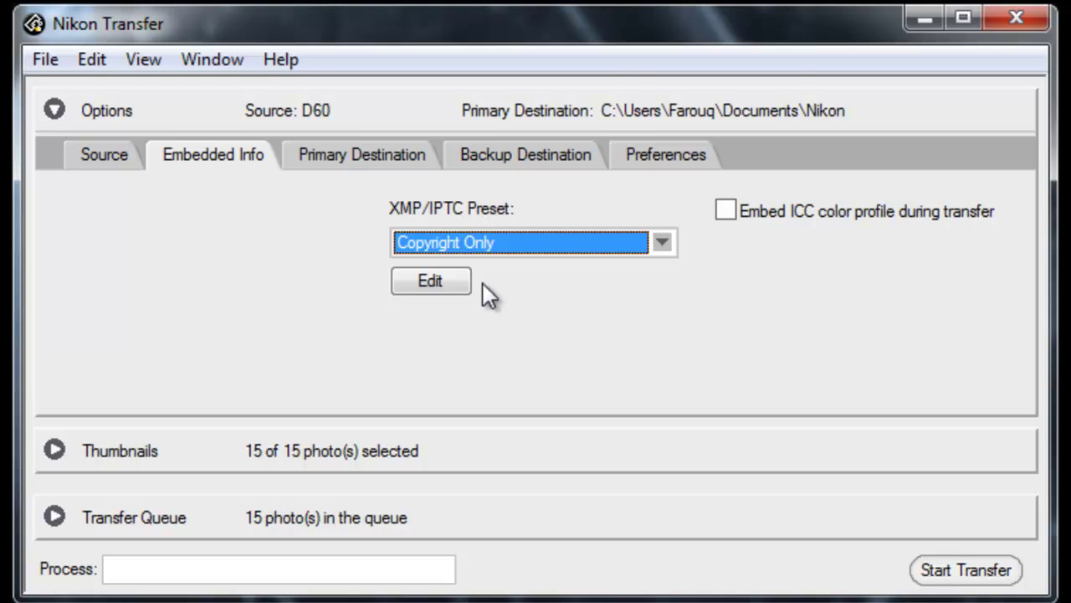
click(447, 279)
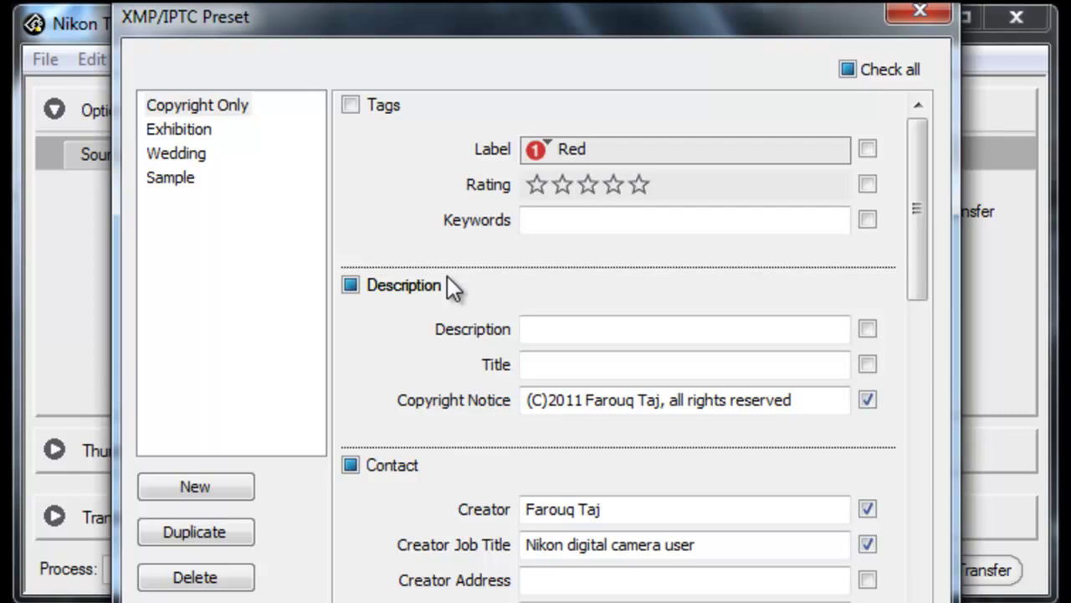
Step: Include the copyright notice and replace its leading (C) with 'Copyright ©'
click(868, 364)
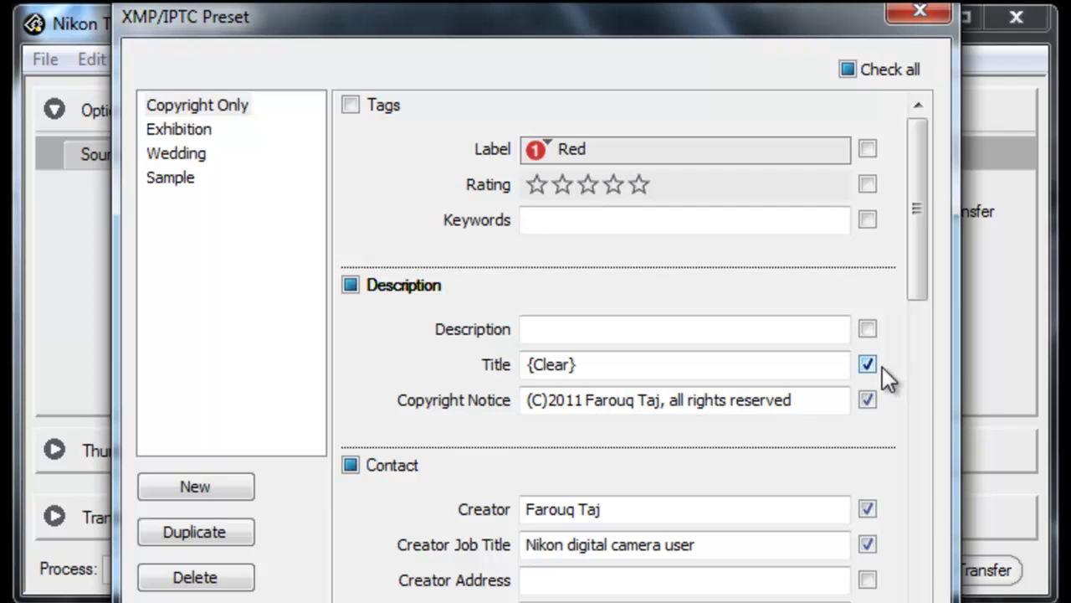
click(868, 366)
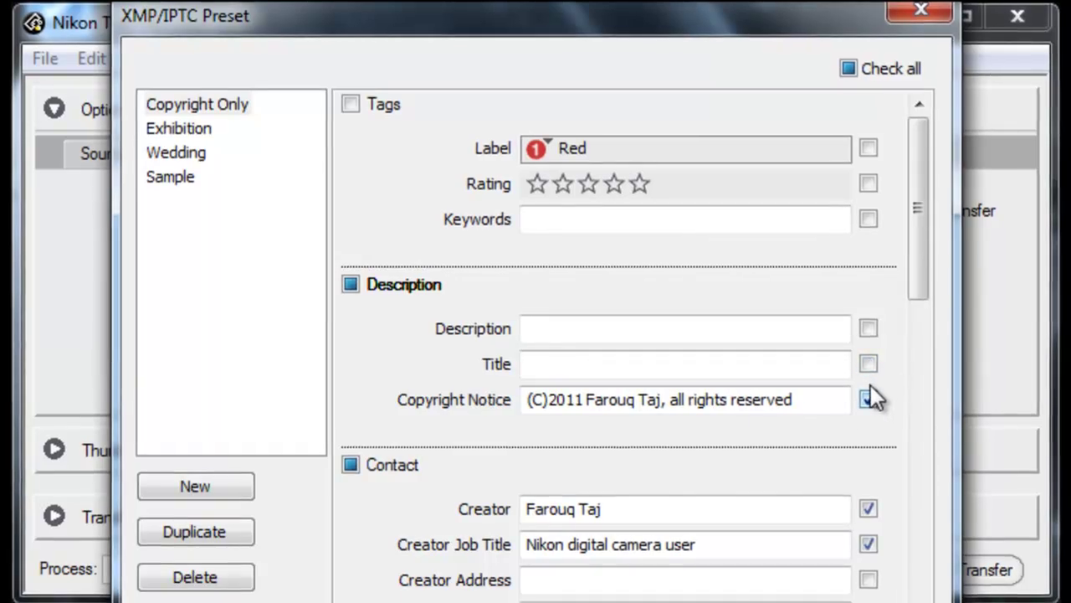
click(867, 399)
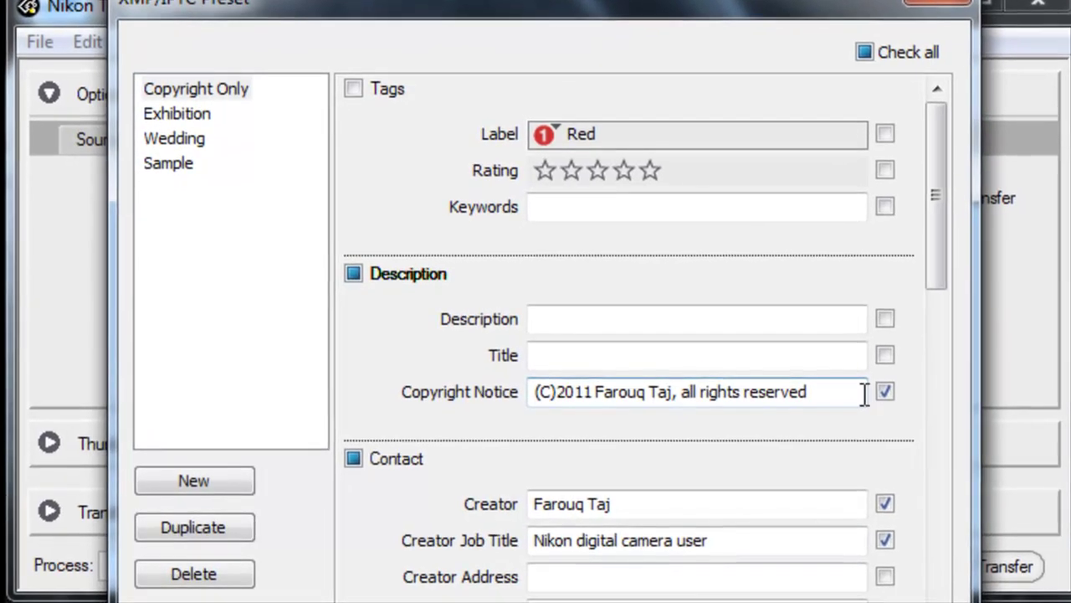
click(558, 391)
key(BackSpace)
key(BackSpace)
key(BackSpace)
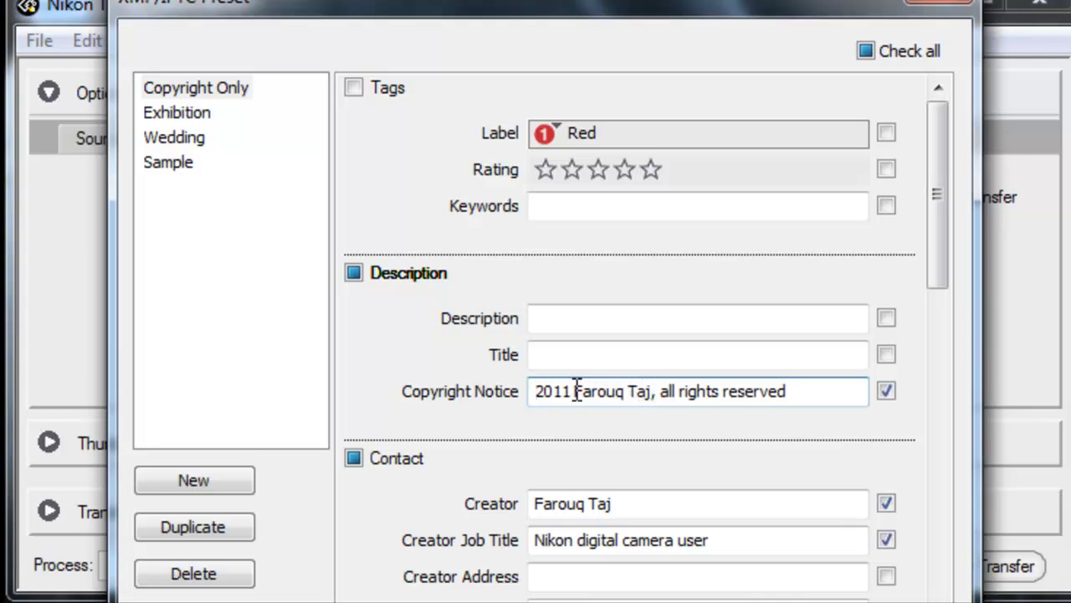
text(Copyr)
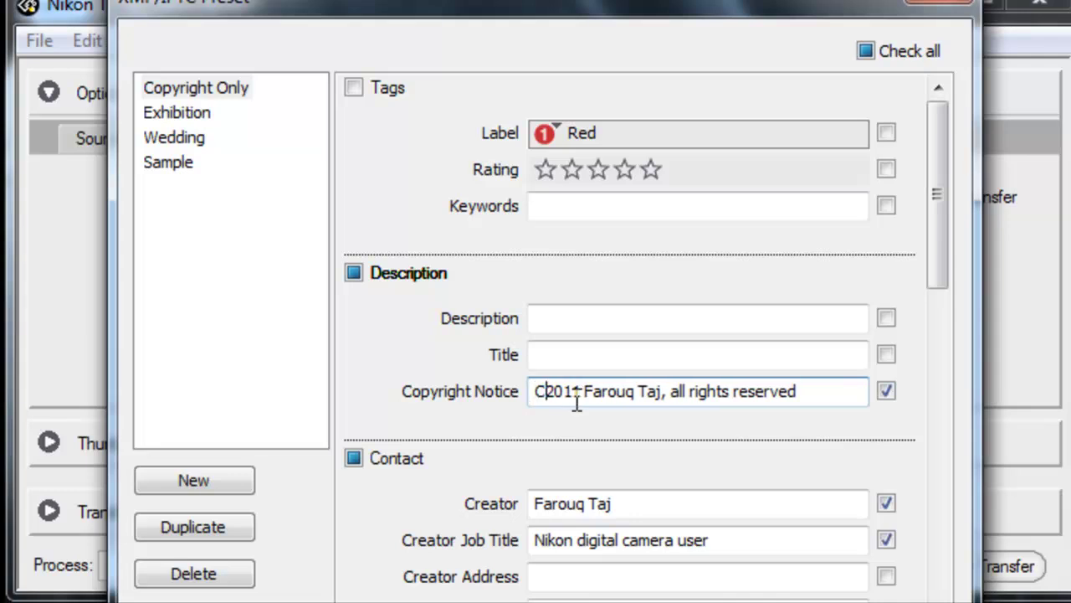
text(ight)
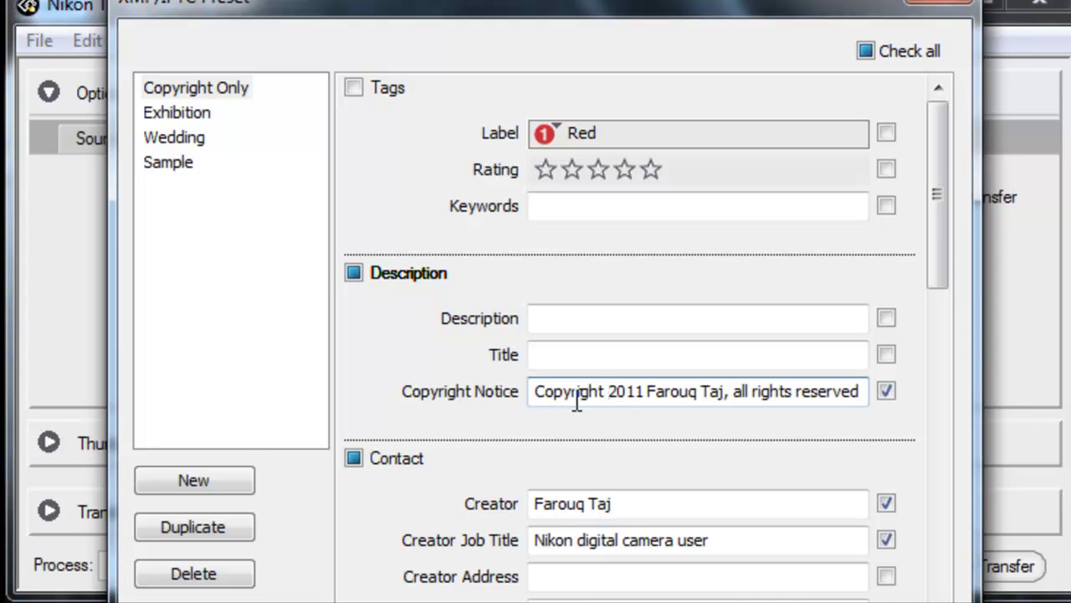
text(©)
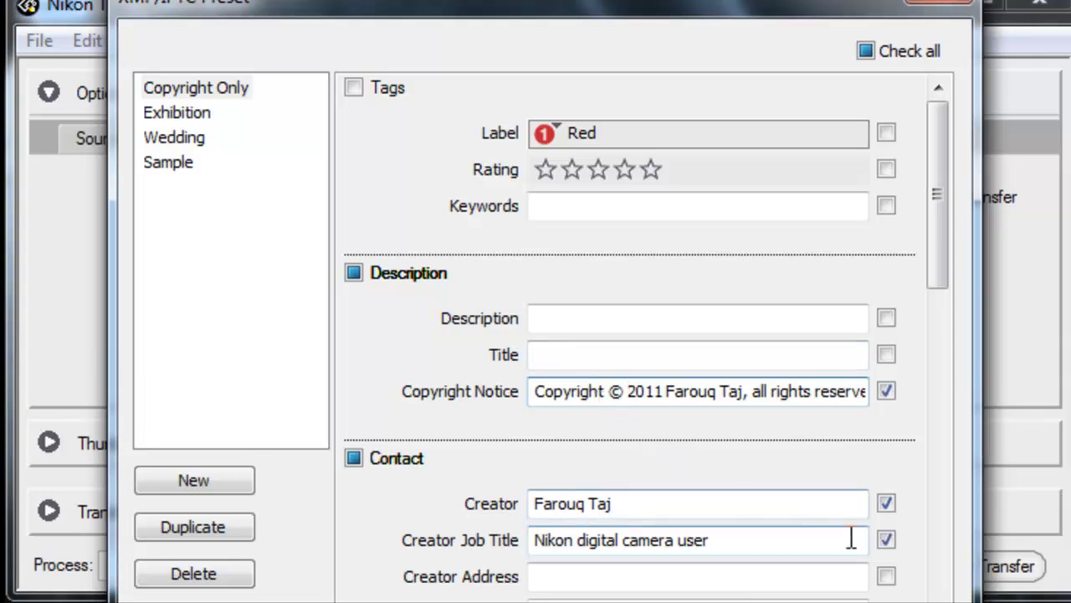
Step: Exclude Creator Job Title from the preset and clear its text
click(885, 540)
drag(787, 541, 513, 528)
key(BackSpace)
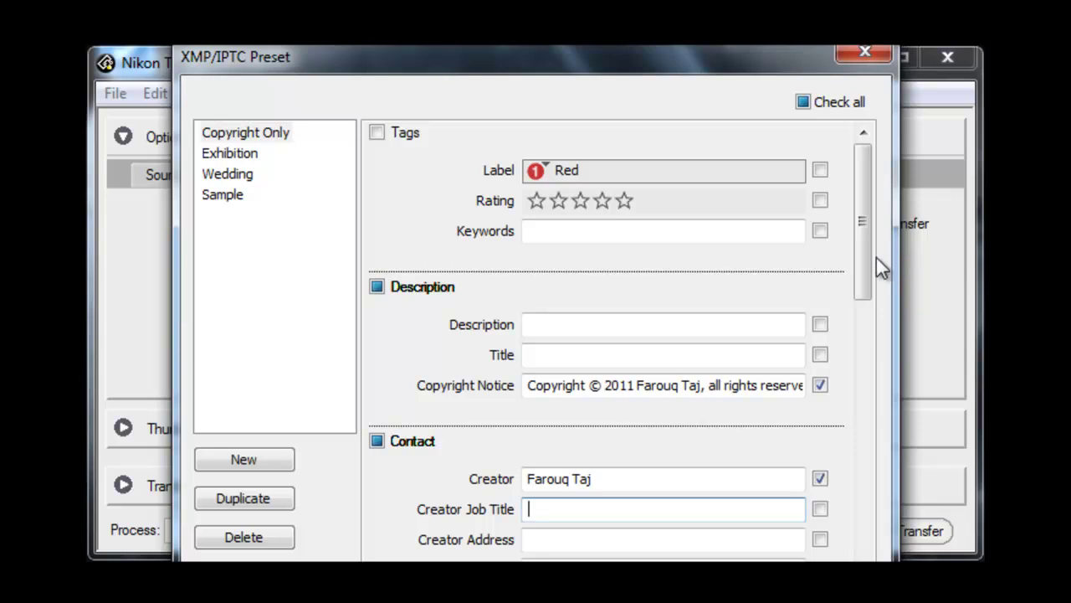
Step: Review the remaining fields and save the Copyright Only preset
drag(865, 263, 879, 569)
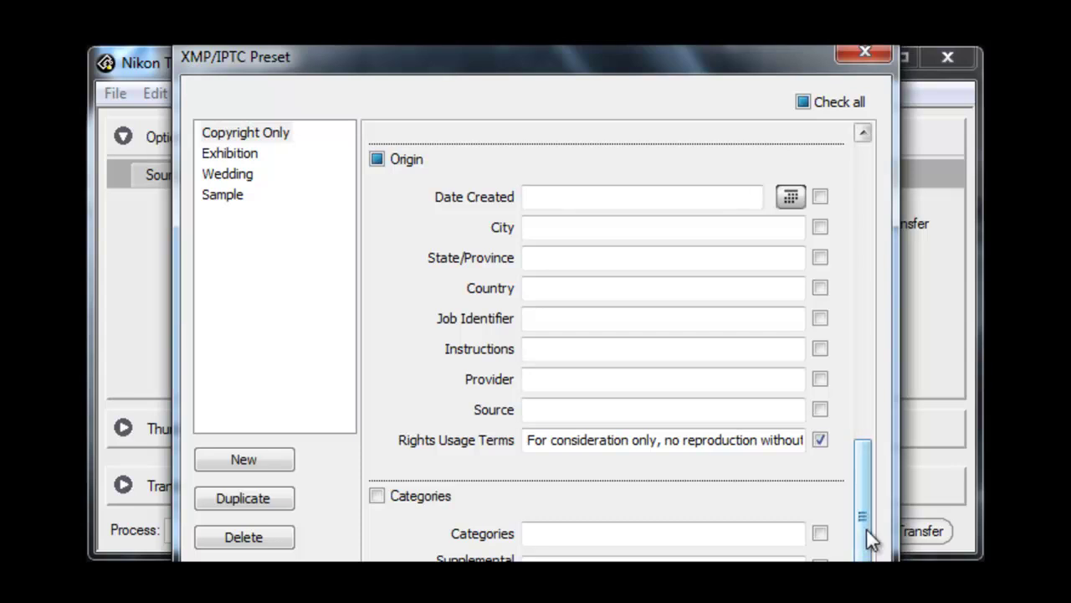
drag(866, 528, 854, 223)
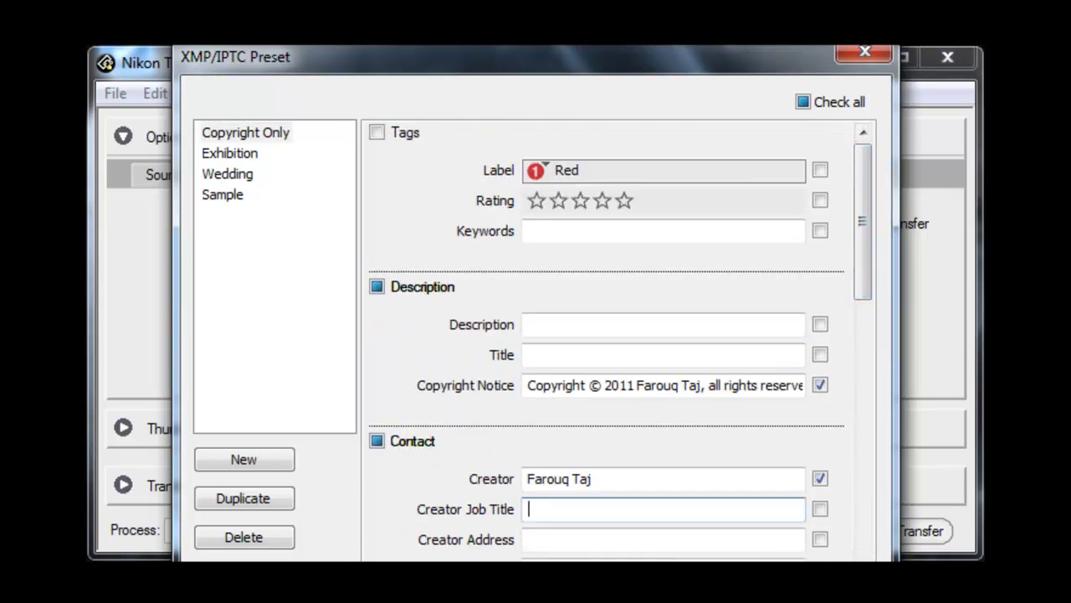
key(Return)
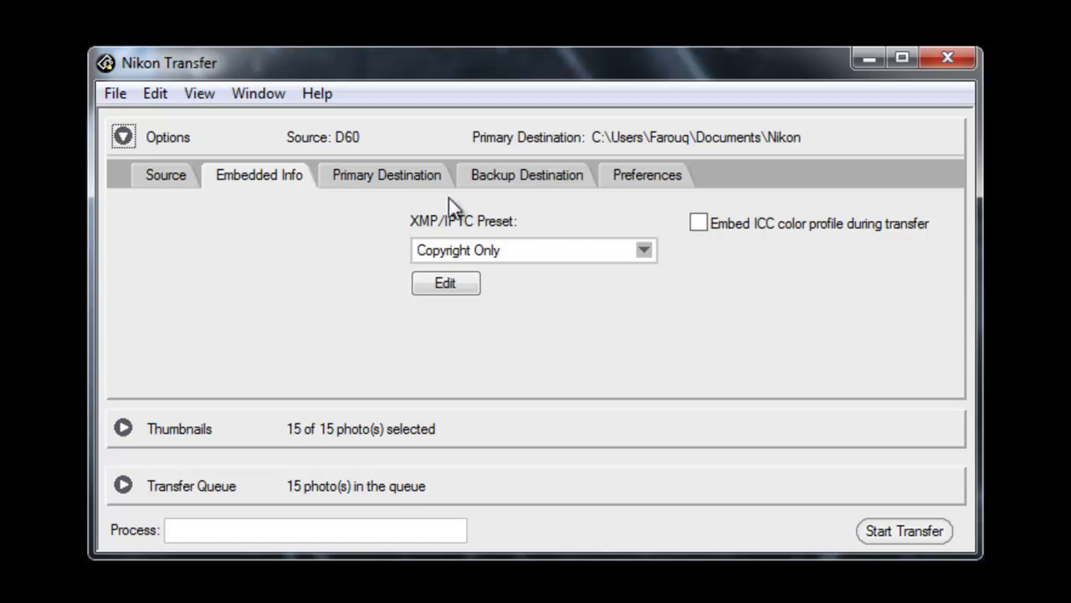
Step: Keep Documents\Nikon as the primary destination and bring up the subfolder naming settings
click(422, 178)
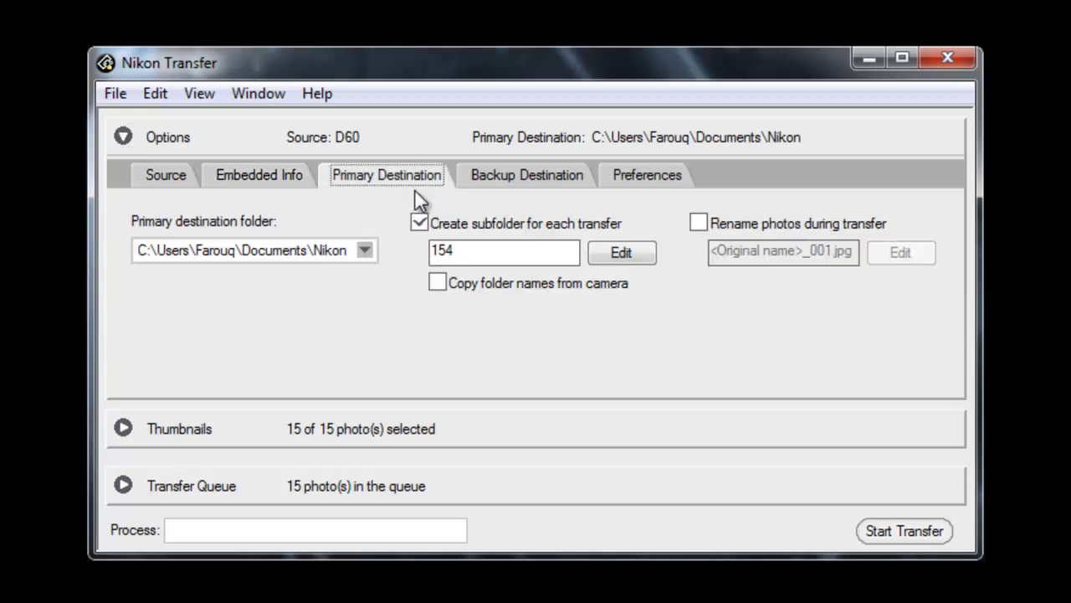
click(365, 251)
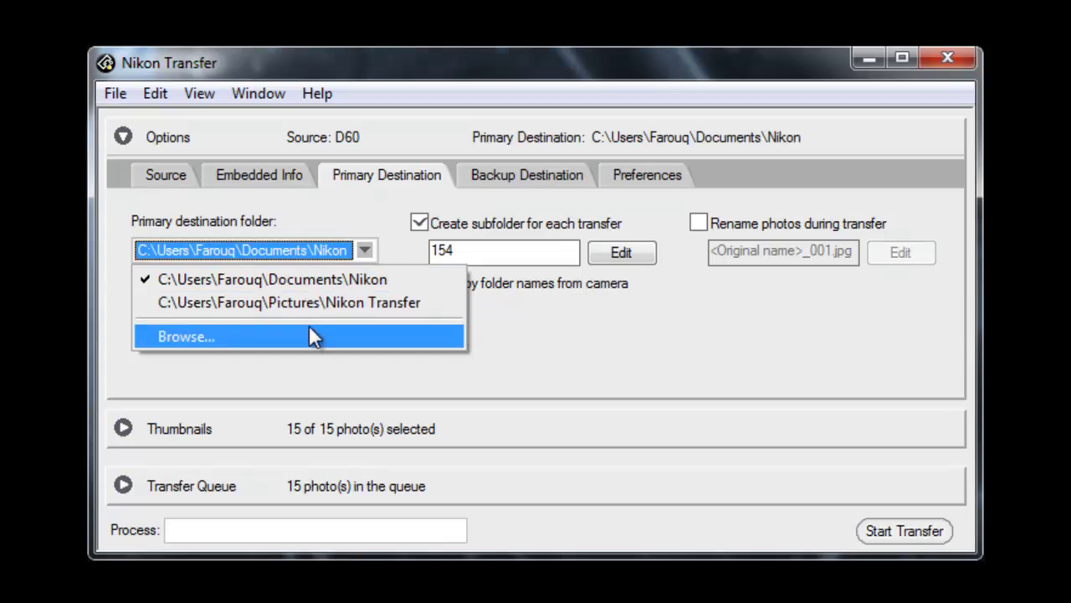
click(387, 256)
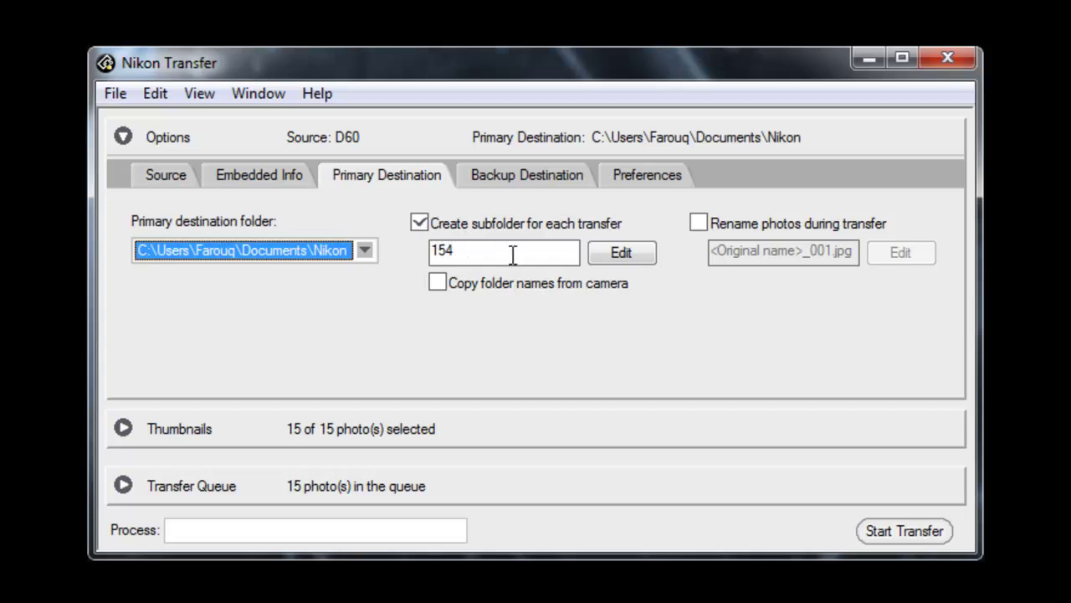
click(605, 257)
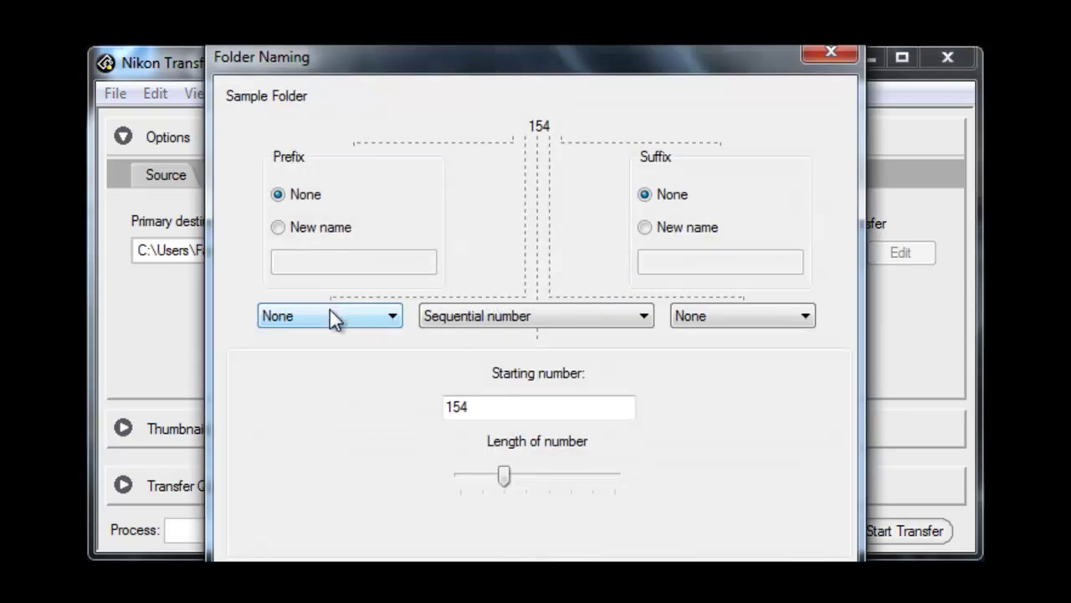
Step: Leave subfolder naming as sequential number 154 with no separators before or after
click(329, 311)
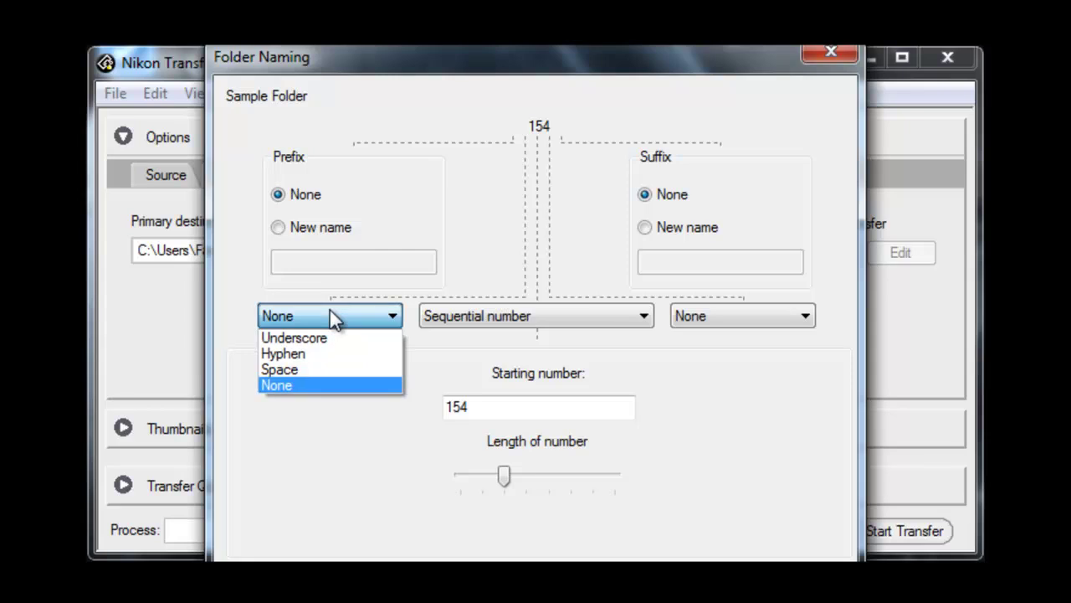
click(329, 312)
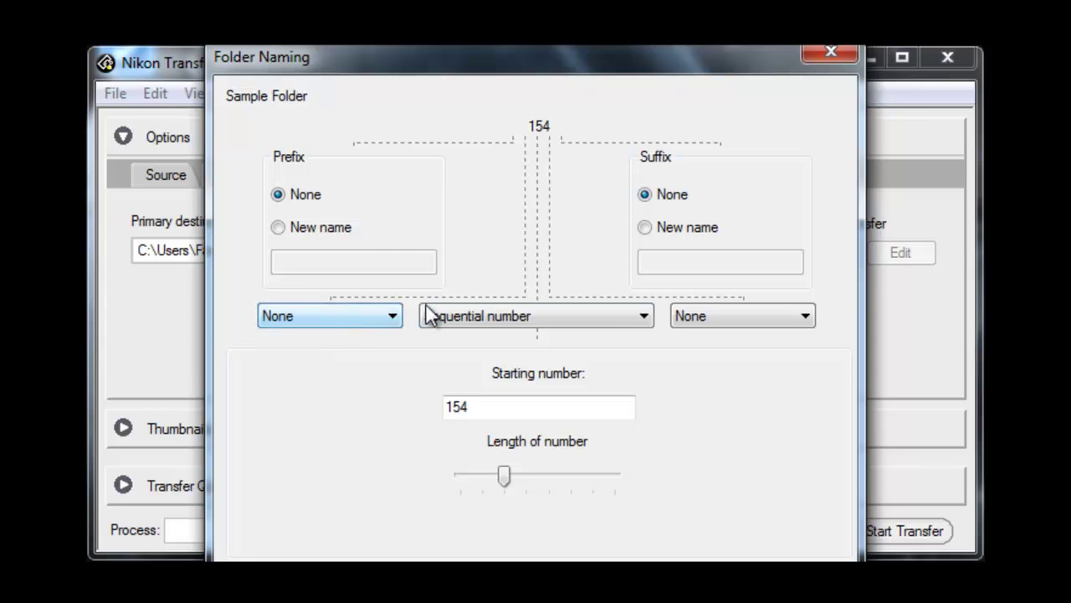
click(446, 322)
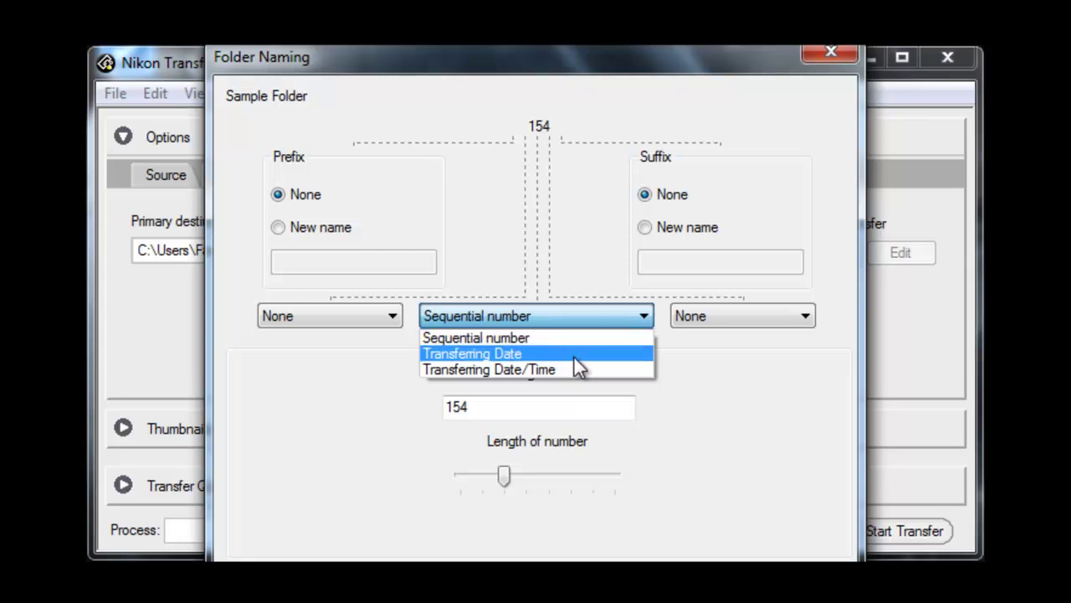
click(694, 319)
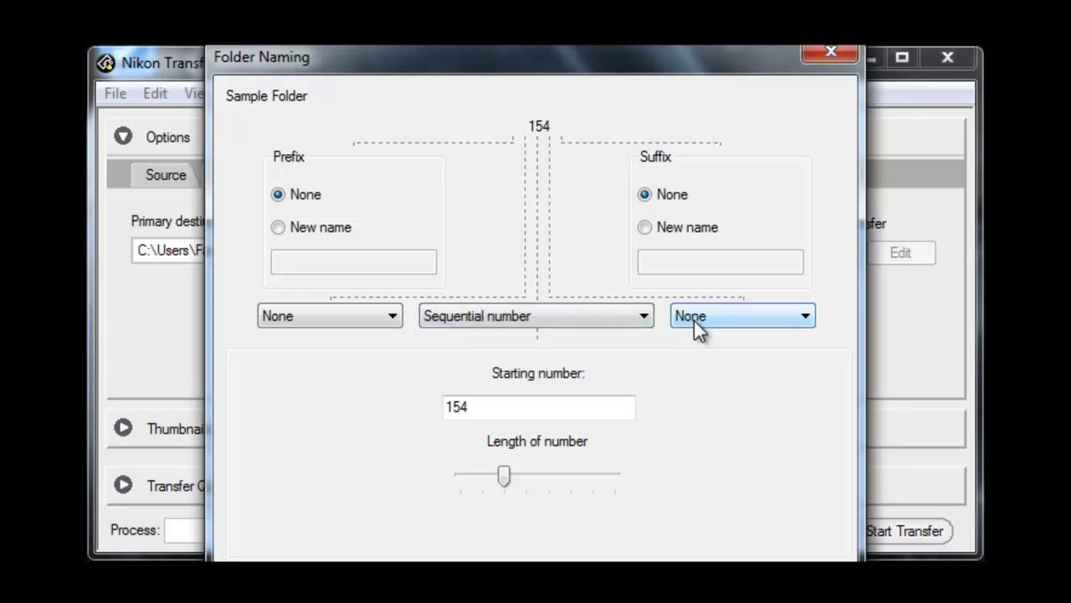
click(694, 319)
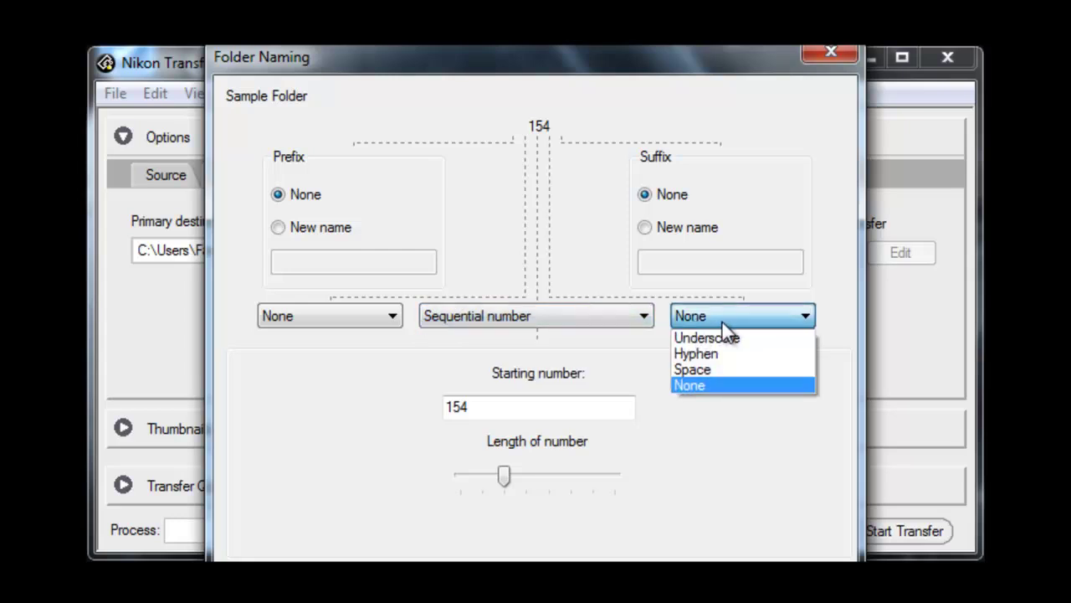
click(722, 314)
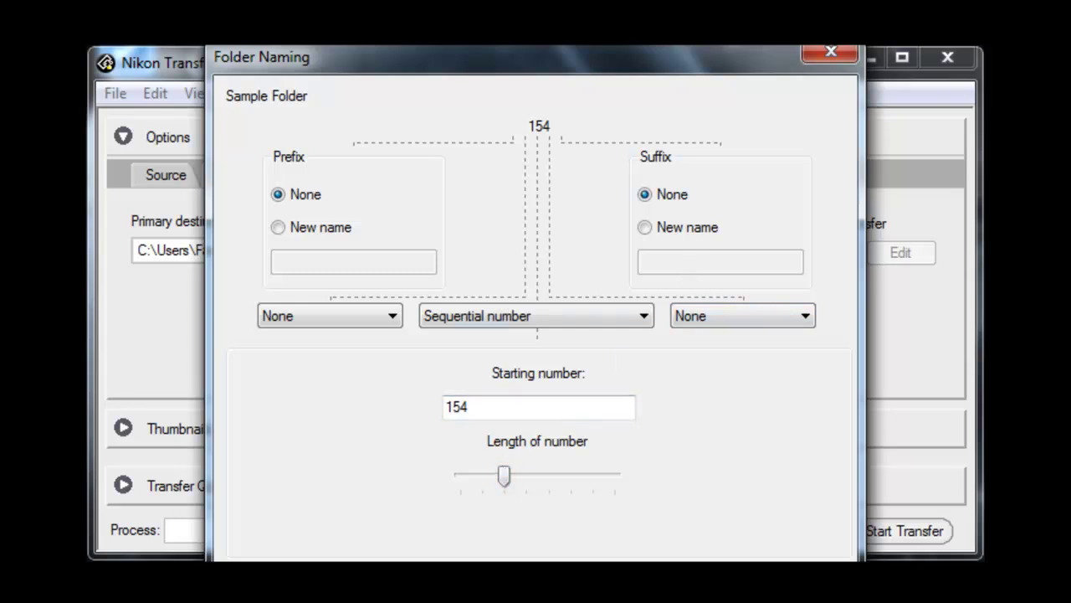
key(Return)
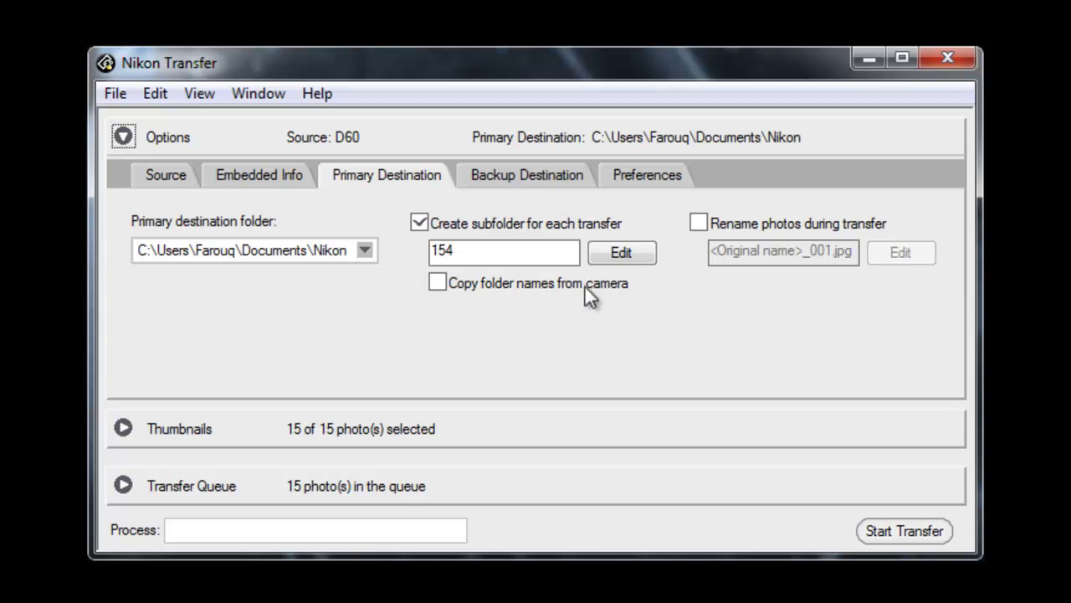
click(698, 221)
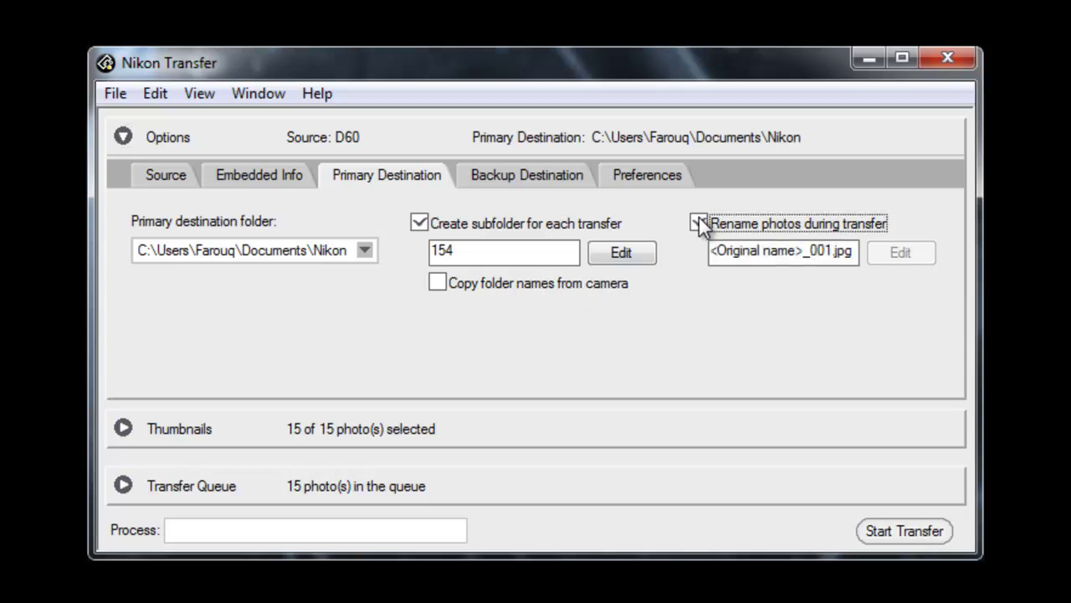
click(887, 253)
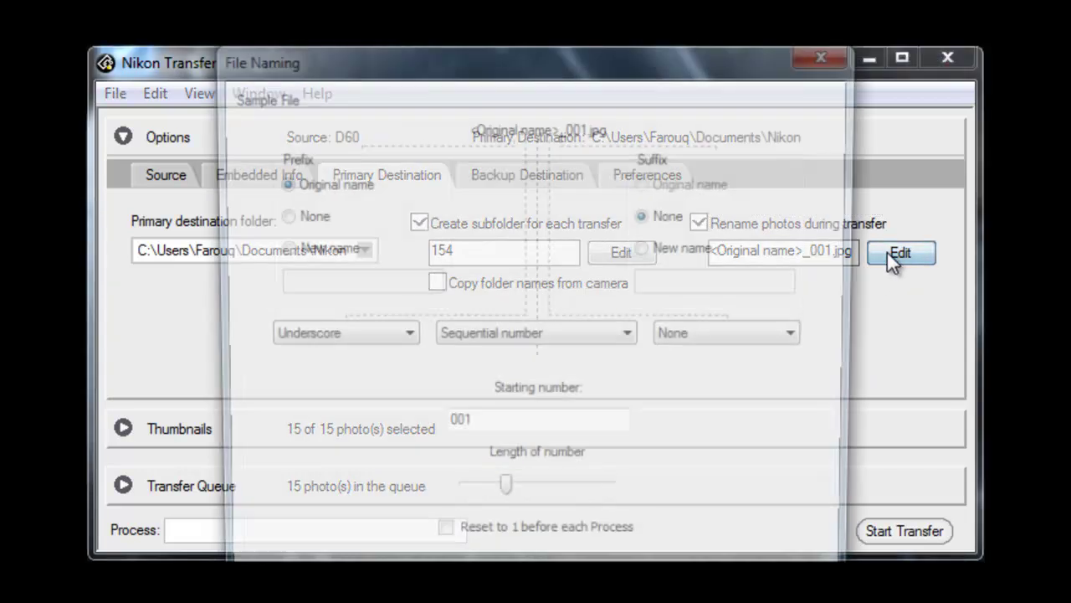
click(393, 343)
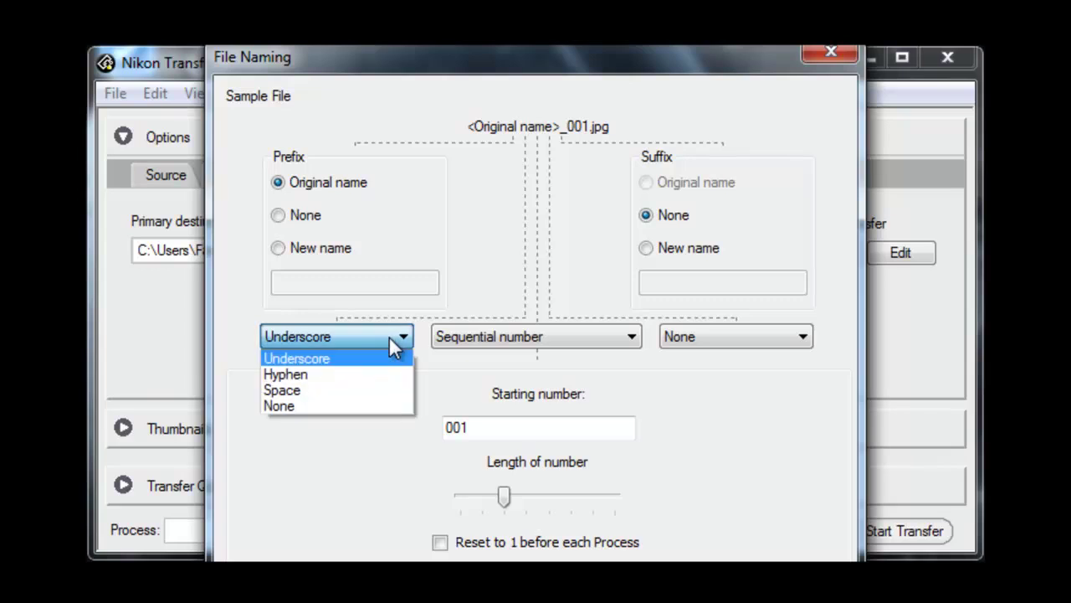
click(405, 341)
click(473, 343)
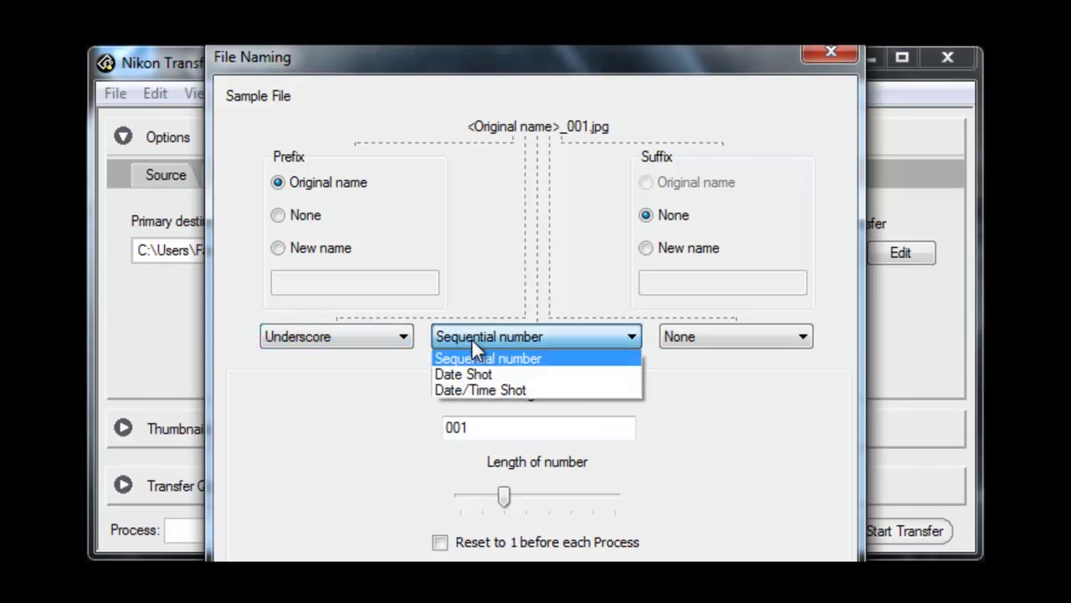
click(691, 420)
click(725, 338)
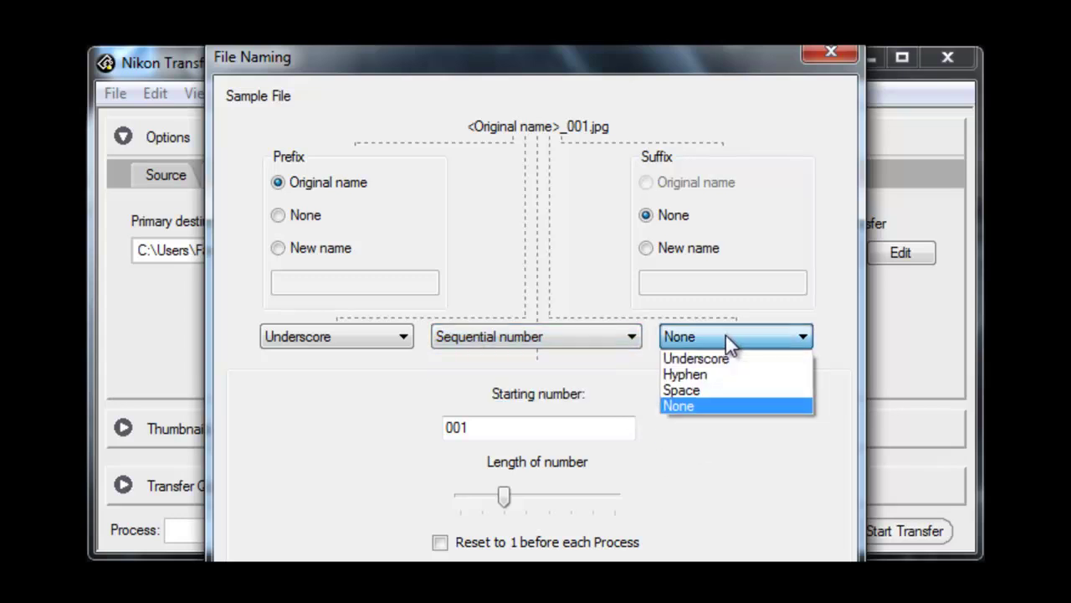
click(726, 337)
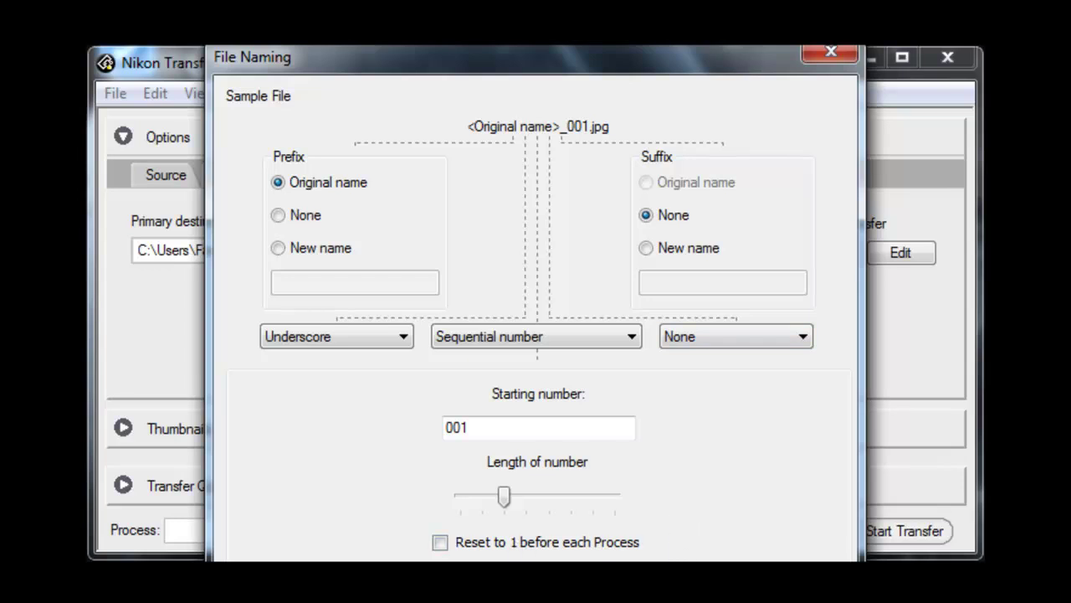
key(Return)
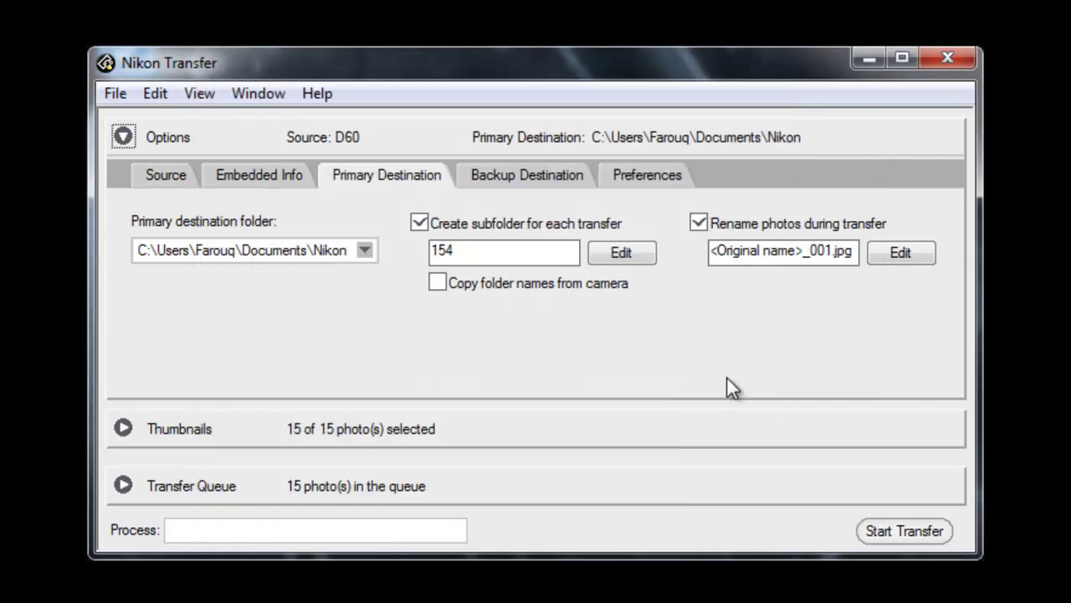
click(697, 224)
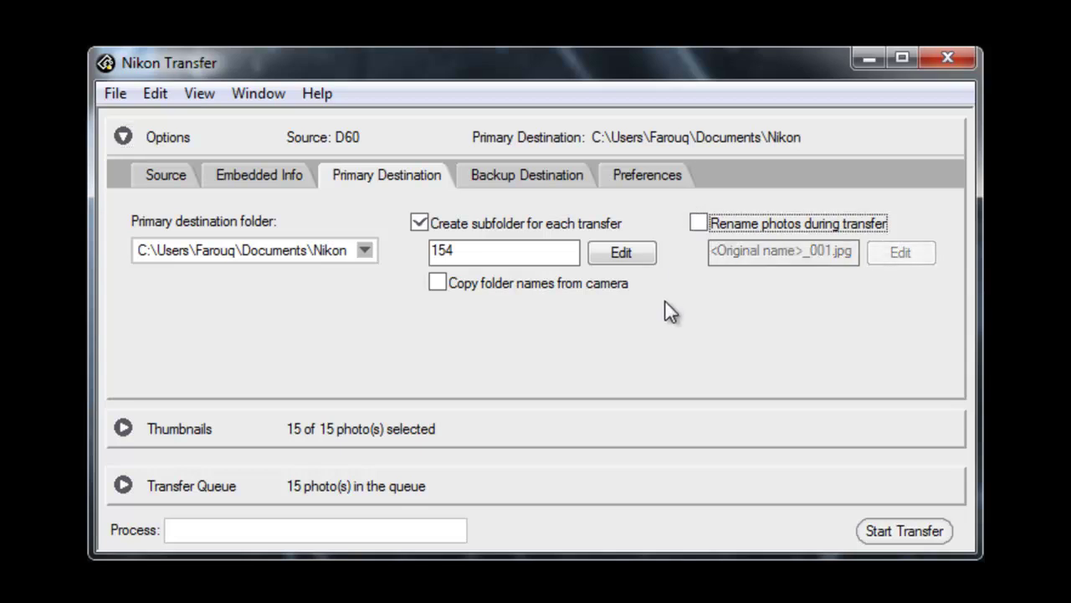
Step: Turn off Backup photos on the Backup Destination tab, leaving the backup folder unchanged
click(525, 178)
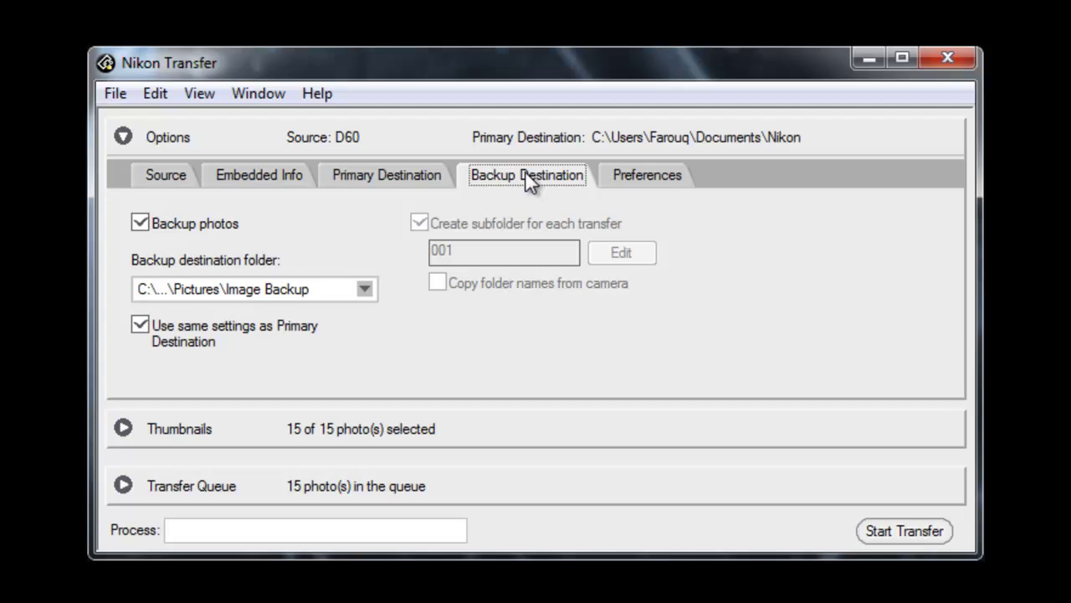
click(146, 226)
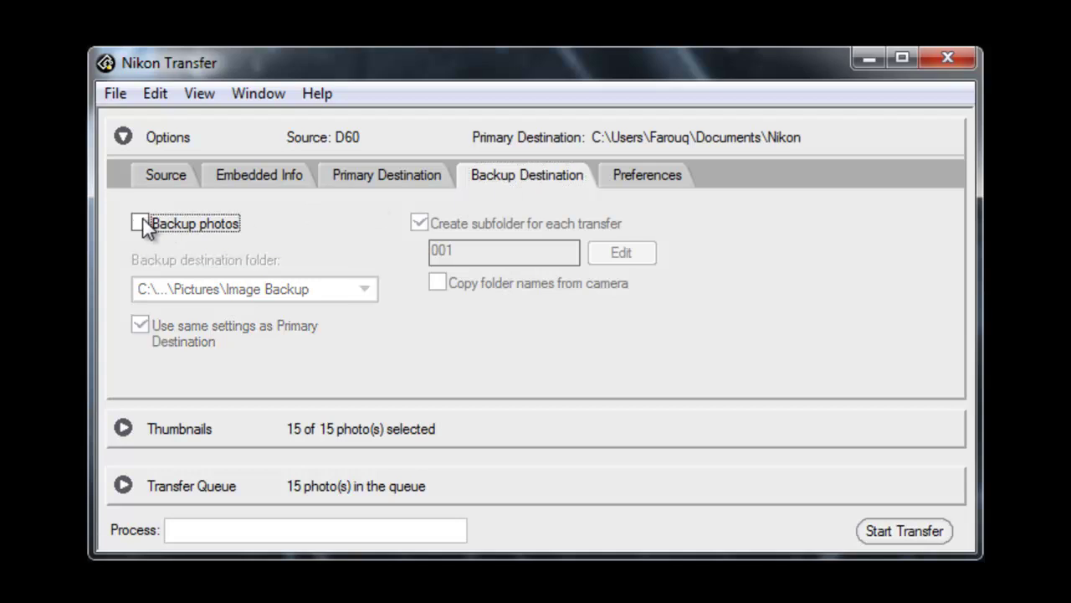
click(146, 222)
click(273, 287)
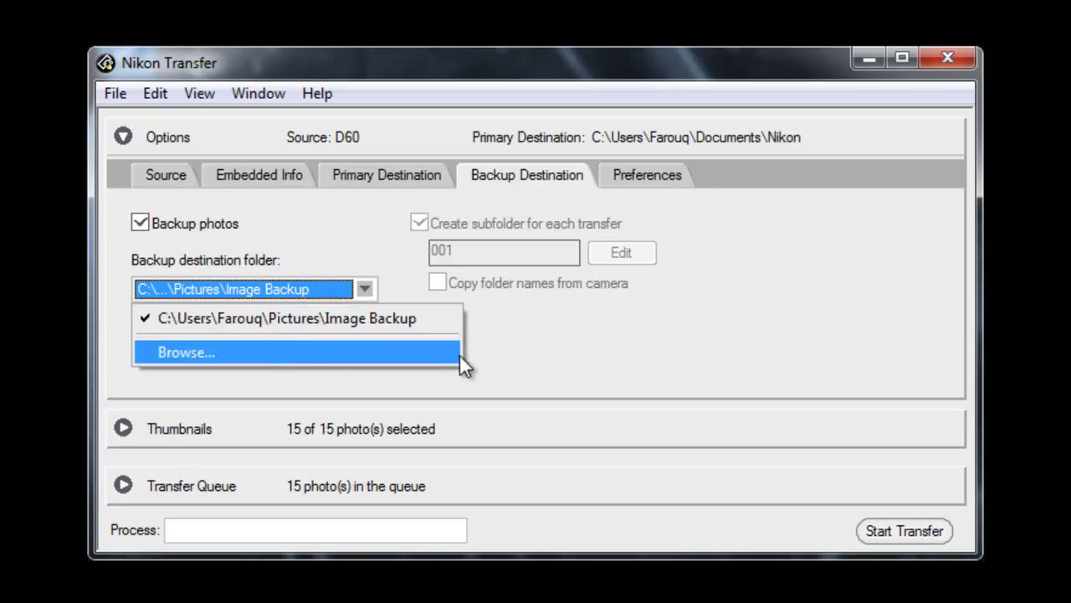
click(475, 360)
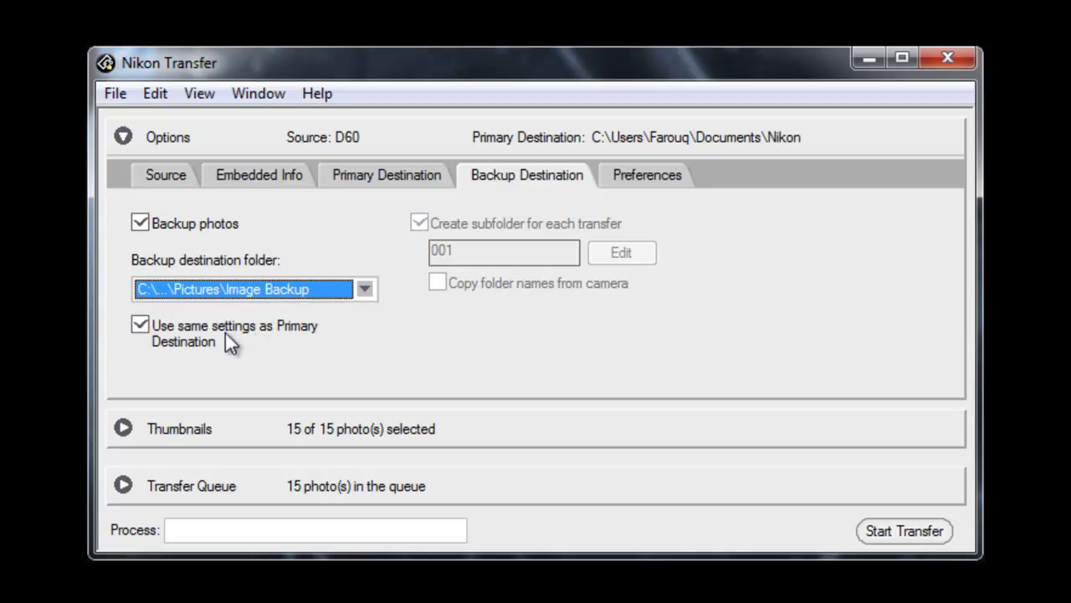
click(138, 224)
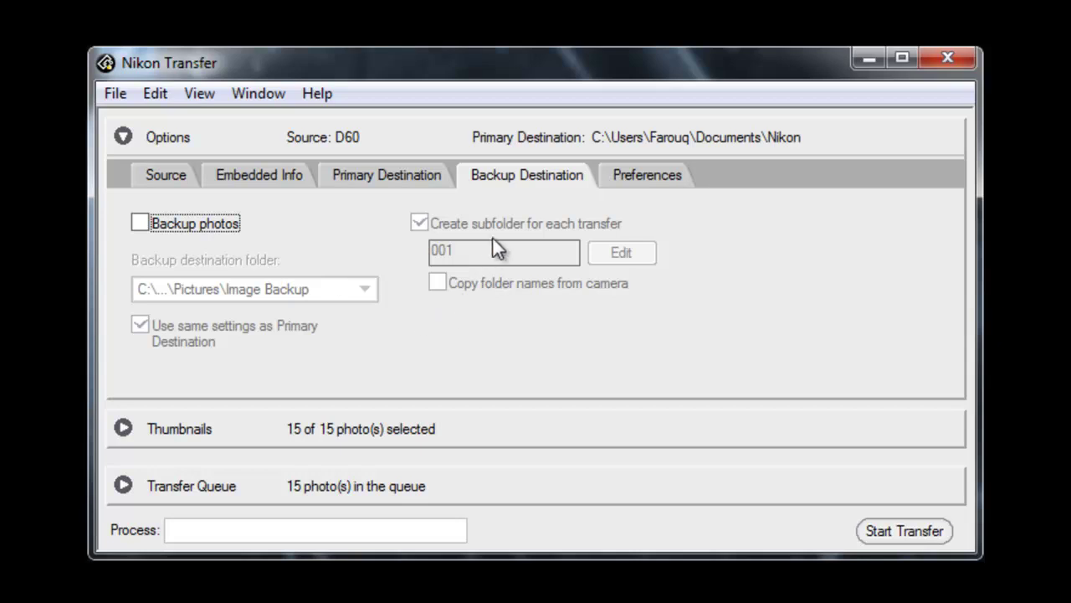
Step: Enable deleting original files after transfer in Preferences and start transferring the 15 photos
click(642, 175)
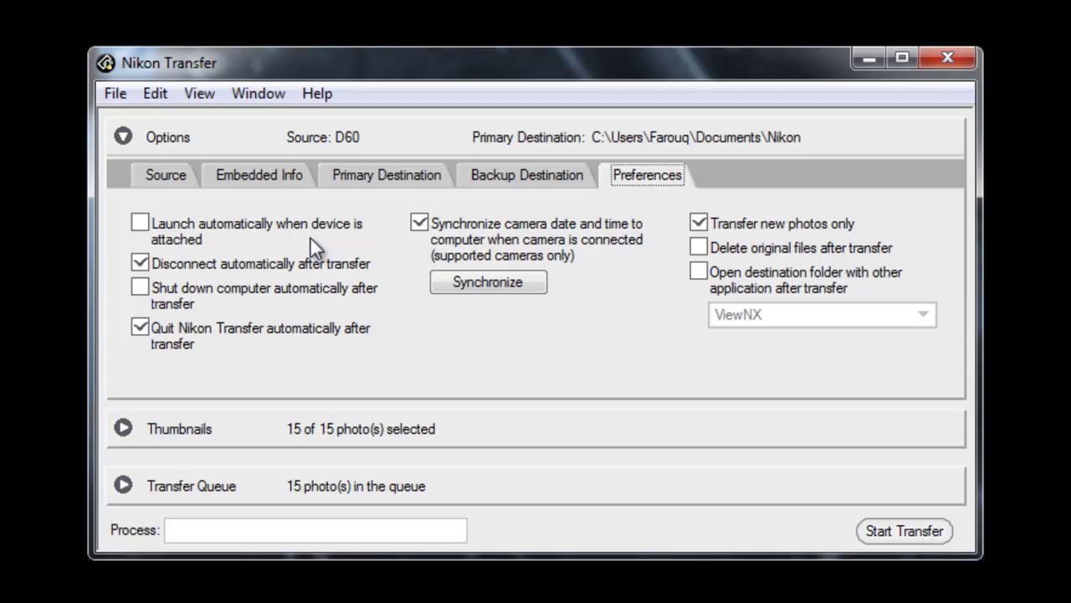
click(698, 246)
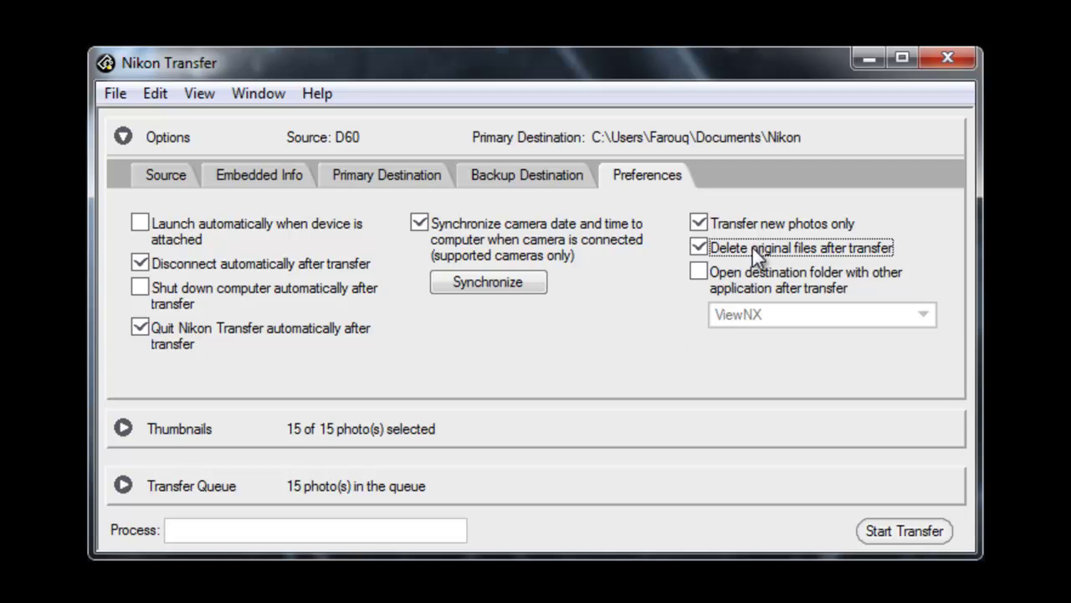
click(903, 530)
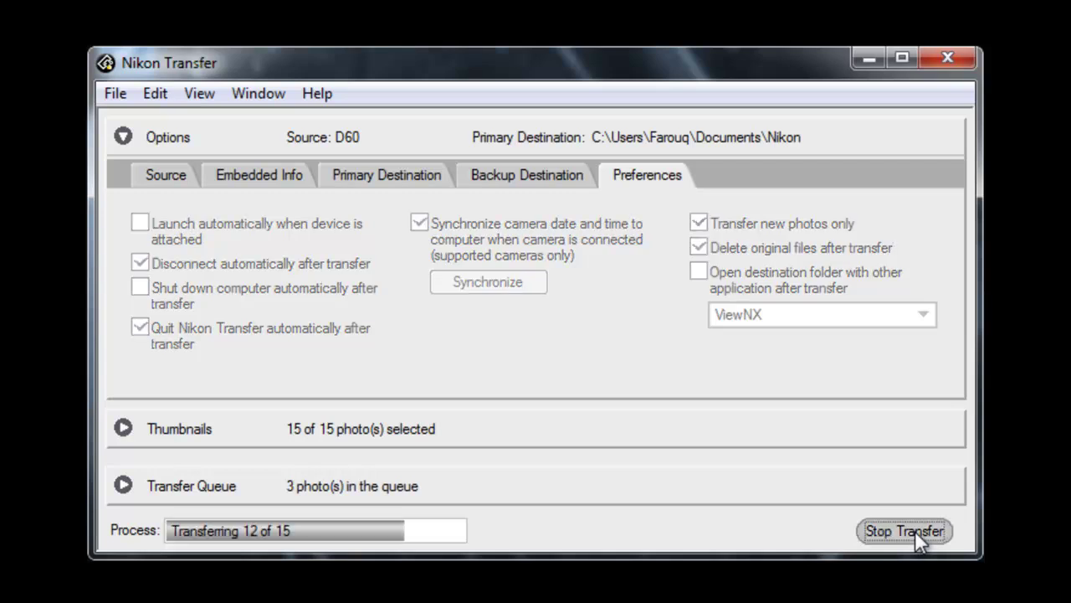